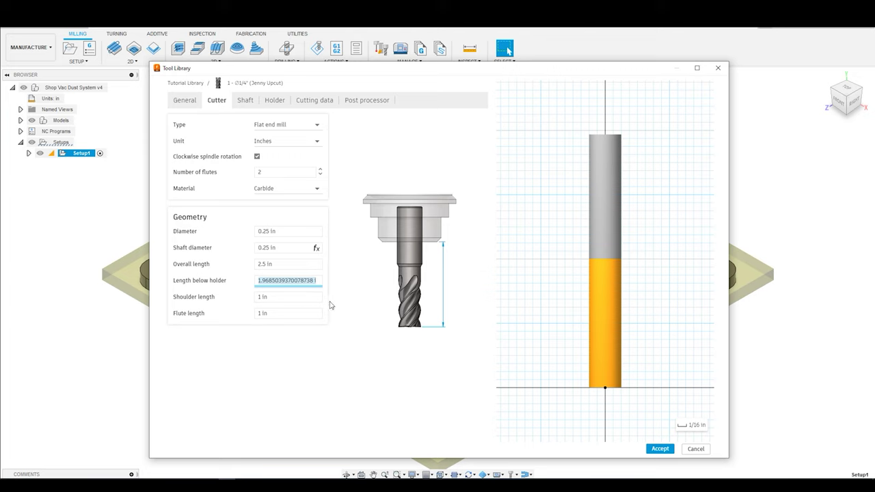
Set the shoulder length of the 1/4" Jenny Upcut end mill to 1.15 in
click(294, 307)
click(296, 297)
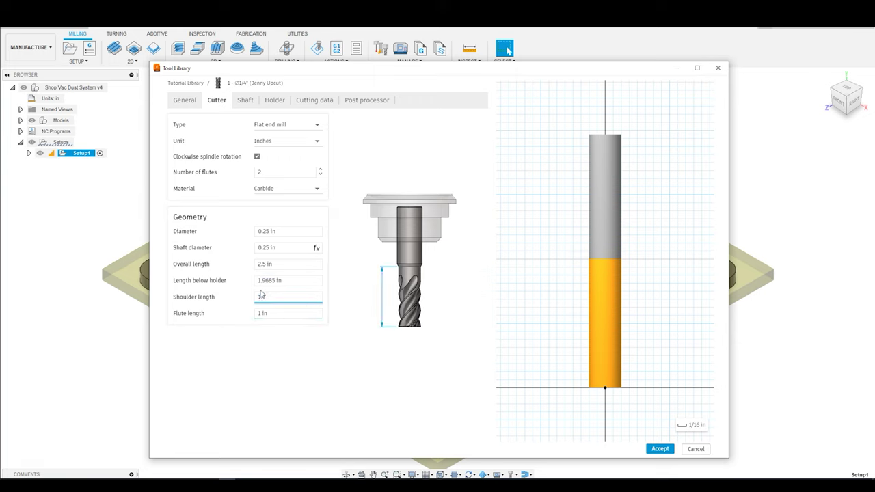
key(Return)
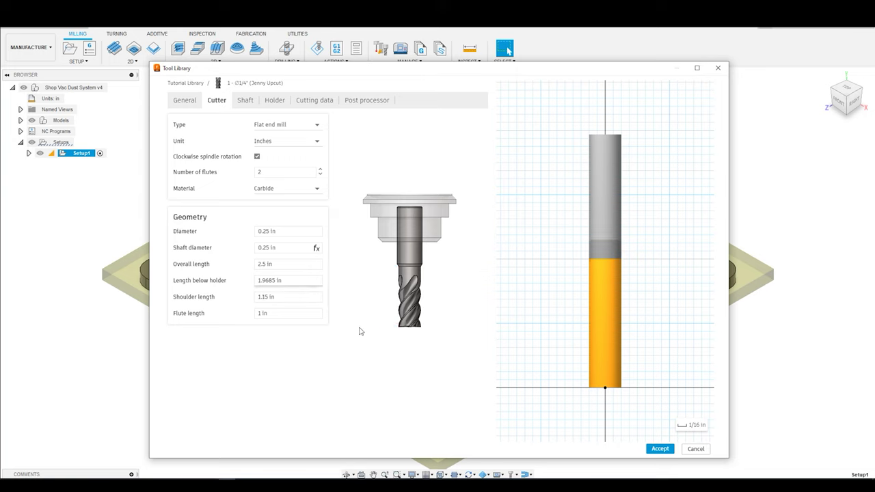
Try a cutter diameter of 0.35 in and restore it to 0.25 in
click(285, 234)
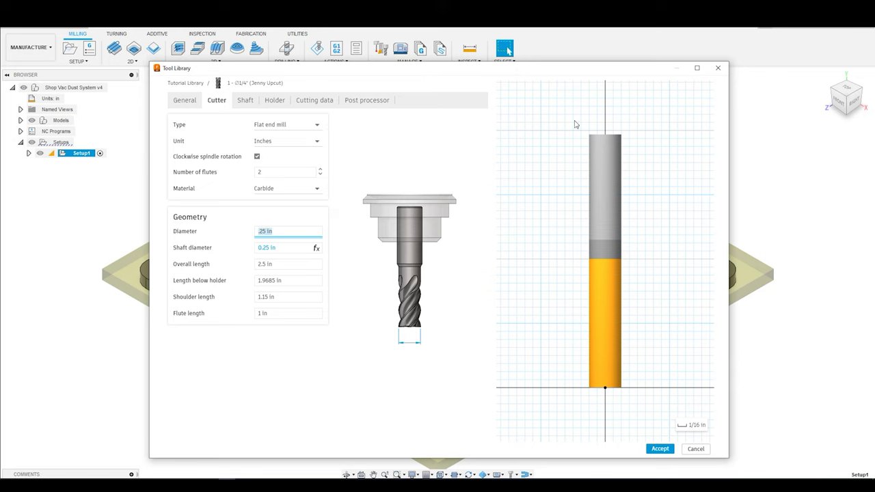
text(.35)
key(Return)
click(283, 234)
text(.25)
key(Return)
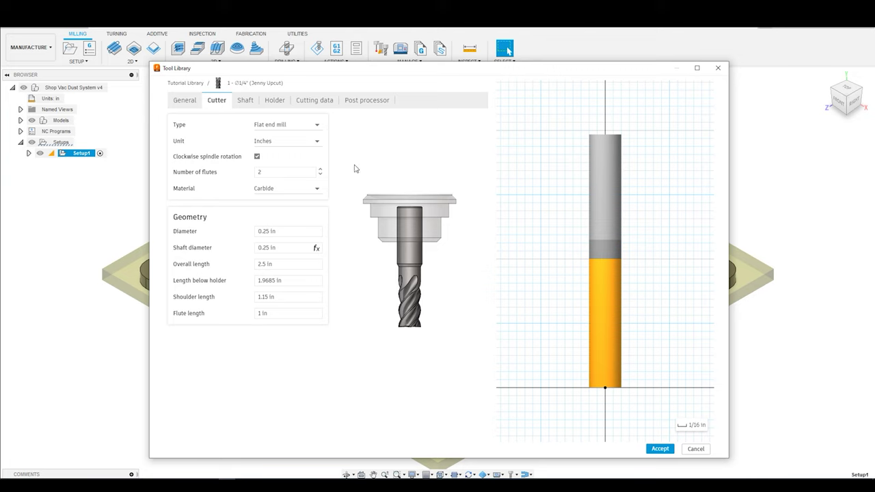
Add a new preset named Plywood to the tool's cutting data
click(310, 103)
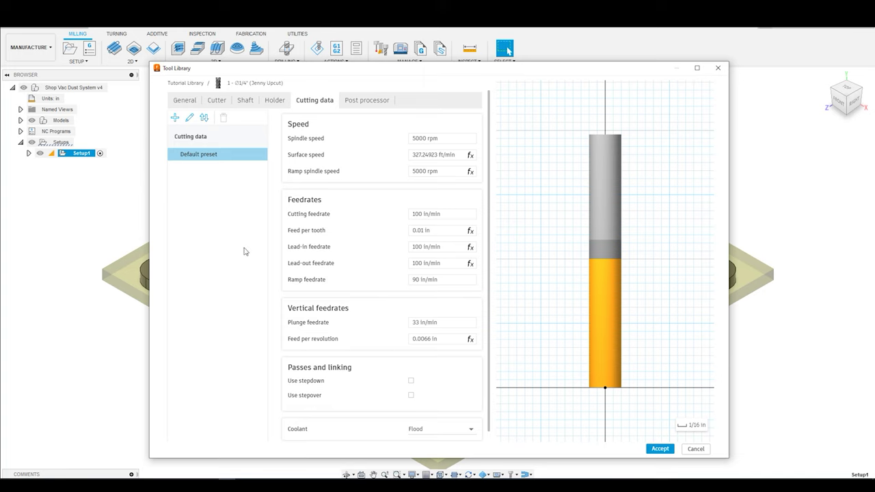
click(221, 156)
mouse_move(296, 345)
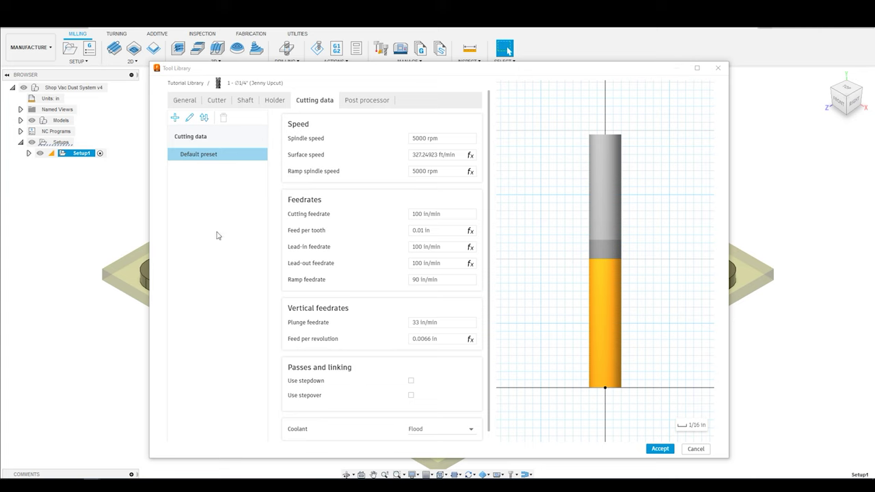
click(175, 119)
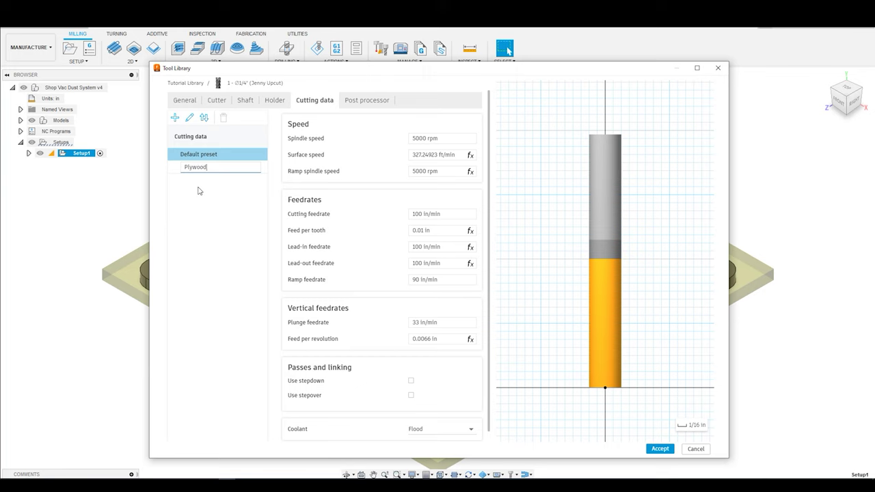
key(Return)
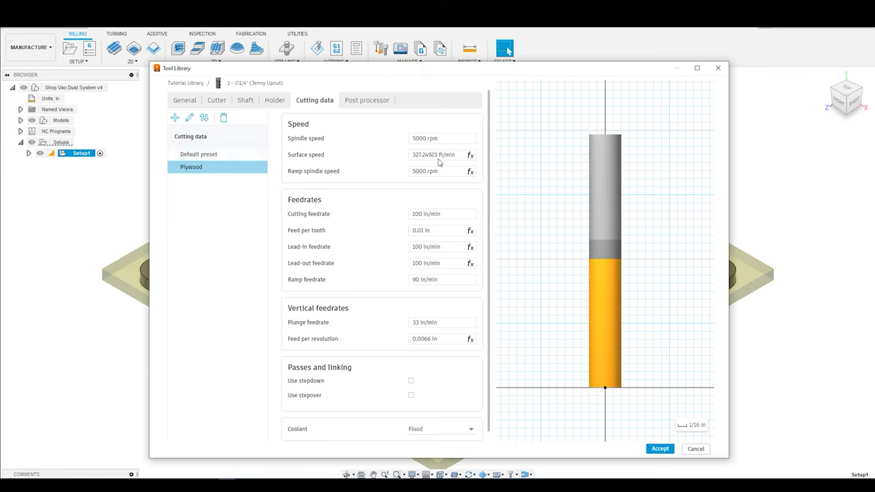
Give the Plywood preset a spindle speed of 12000 rpm, a ramp feedrate of 90 in/min and a plunge feedrate of 33 in/min
click(453, 137)
drag(453, 137, 404, 152)
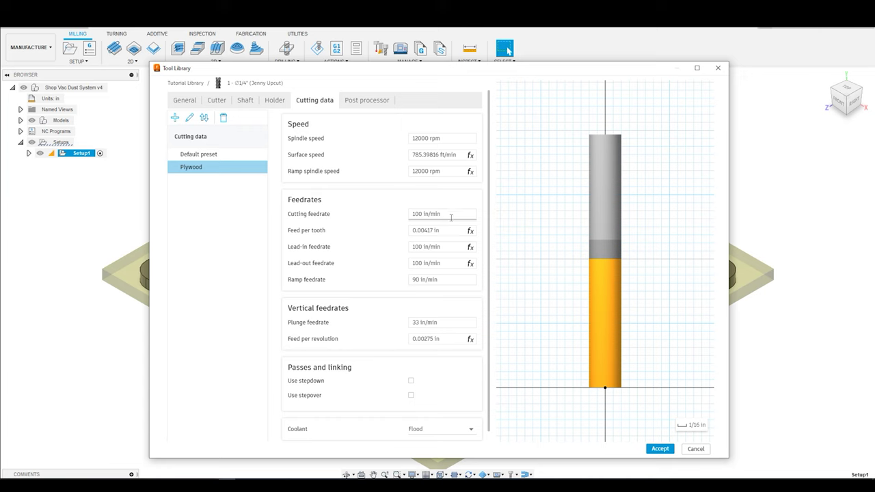
mouse_move(452, 214)
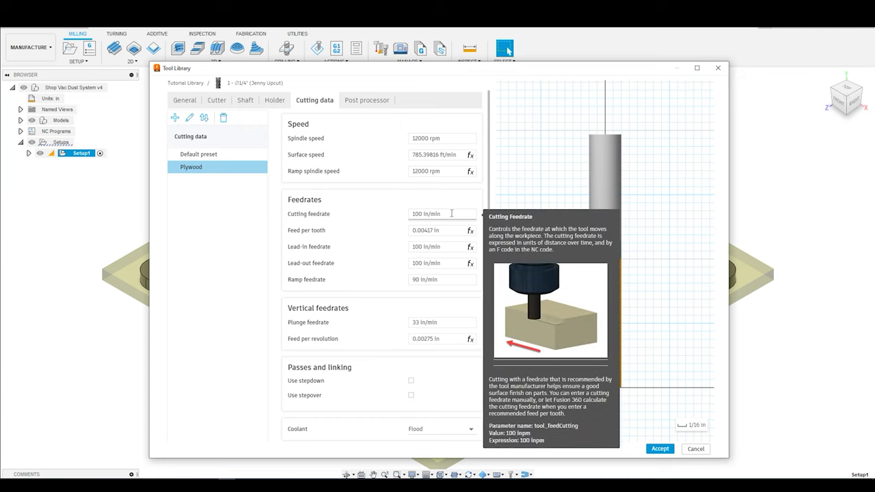
click(448, 282)
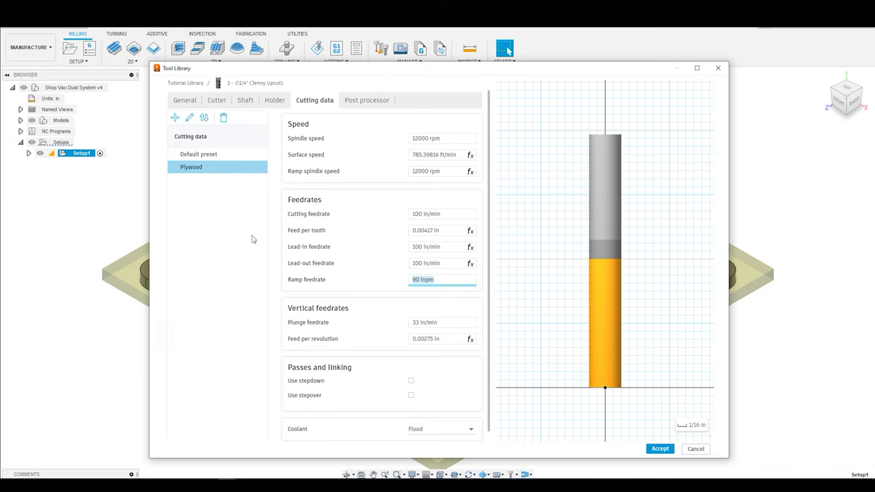
text(90)
click(446, 327)
drag(446, 327, 360, 340)
text(33)
key(Return)
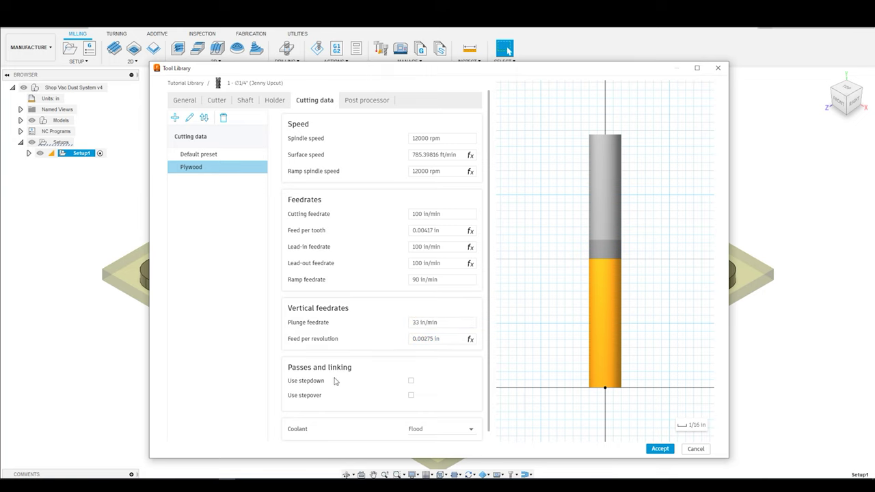
Set the Plywood preset's coolant to Disabled
scroll(320, 338, down, 1)
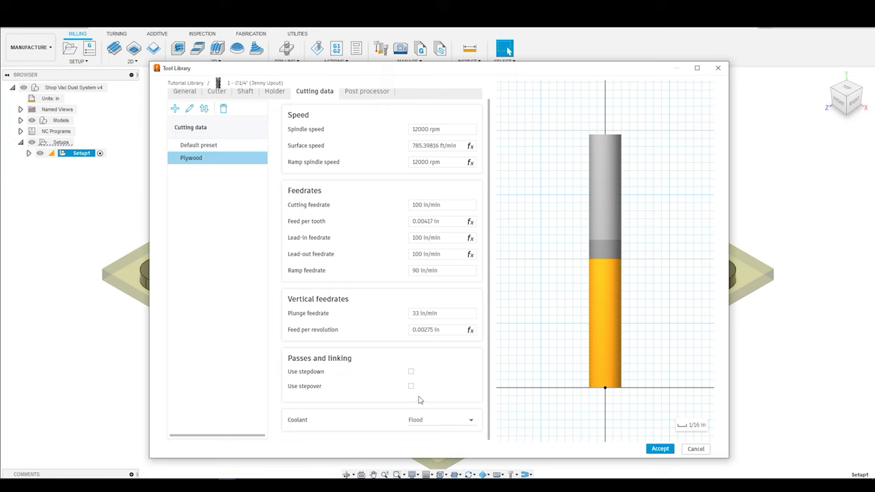
click(465, 418)
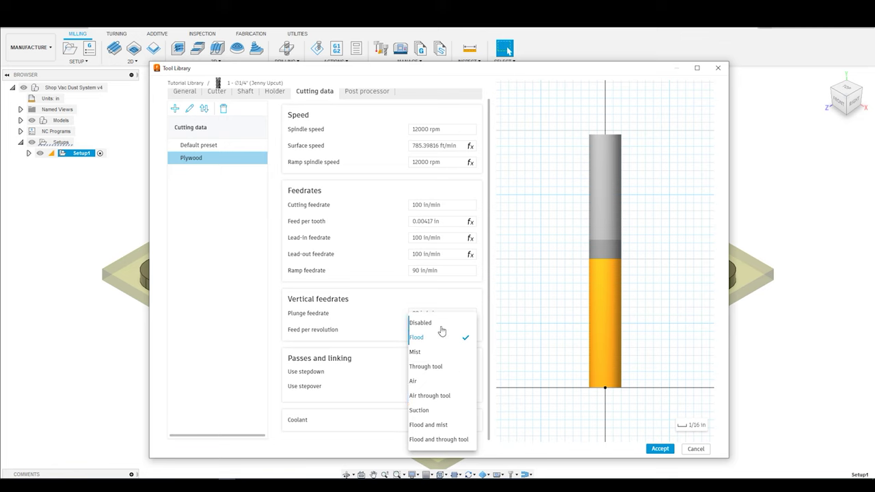
click(440, 324)
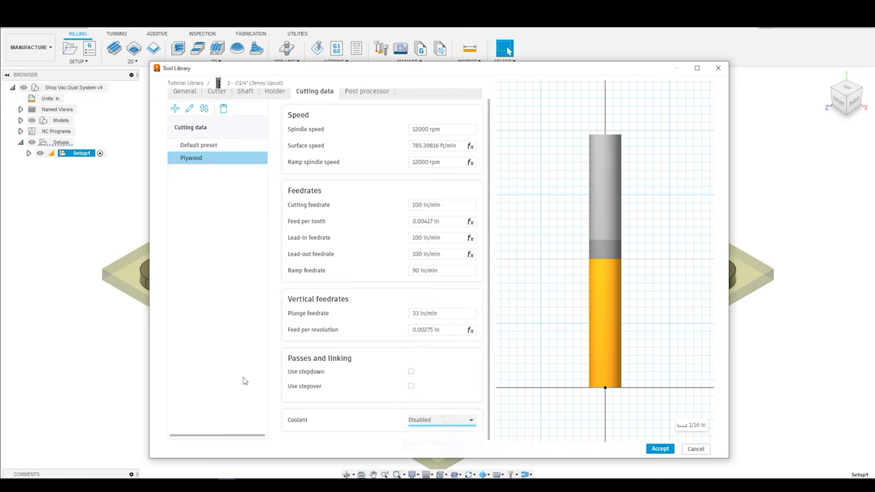
scroll(211, 270, up, 1)
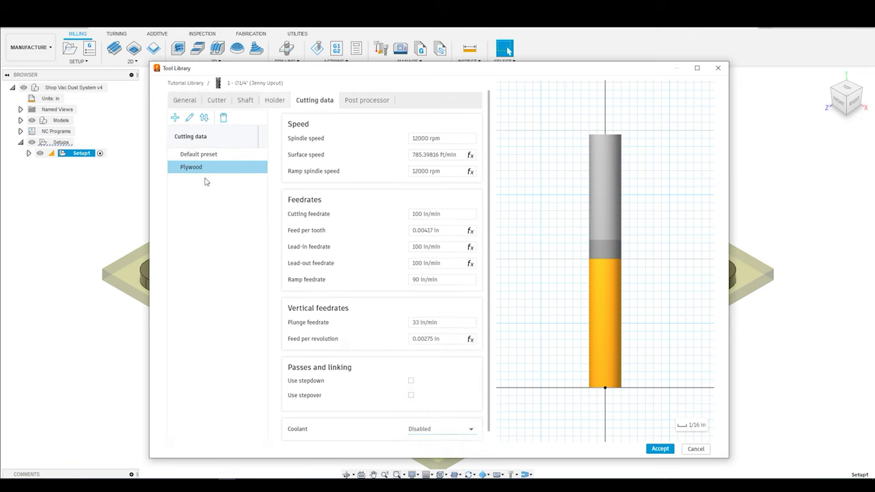
Add another cutting data preset named HDU based on the Plywood values
click(175, 118)
text(HDU)
key(Return)
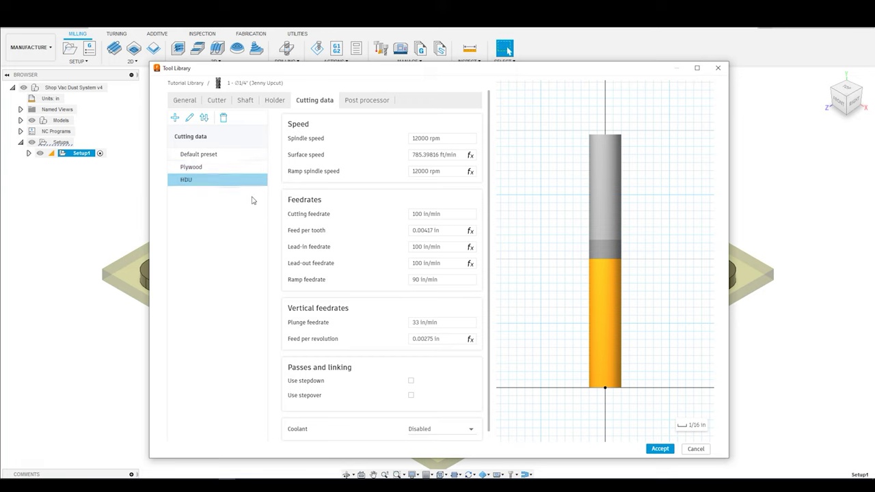
Enable manual tool change in the tool's post processor settings and accept the tool edits
click(381, 107)
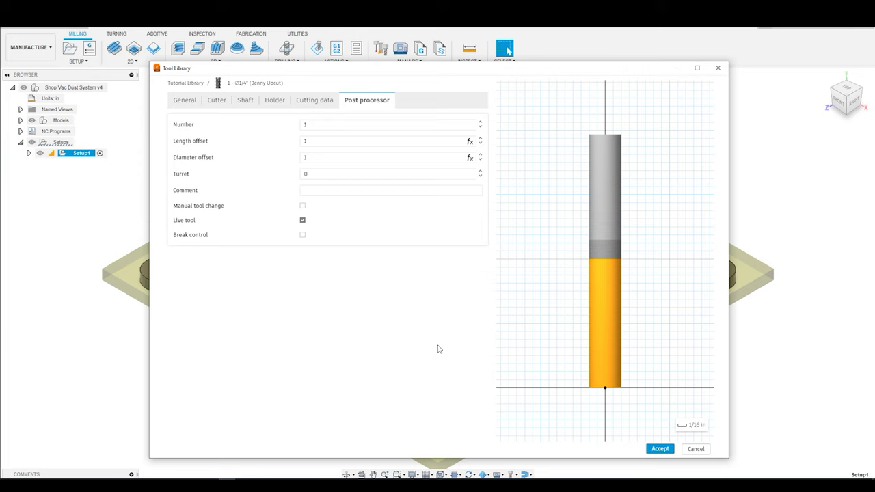
click(305, 206)
click(656, 451)
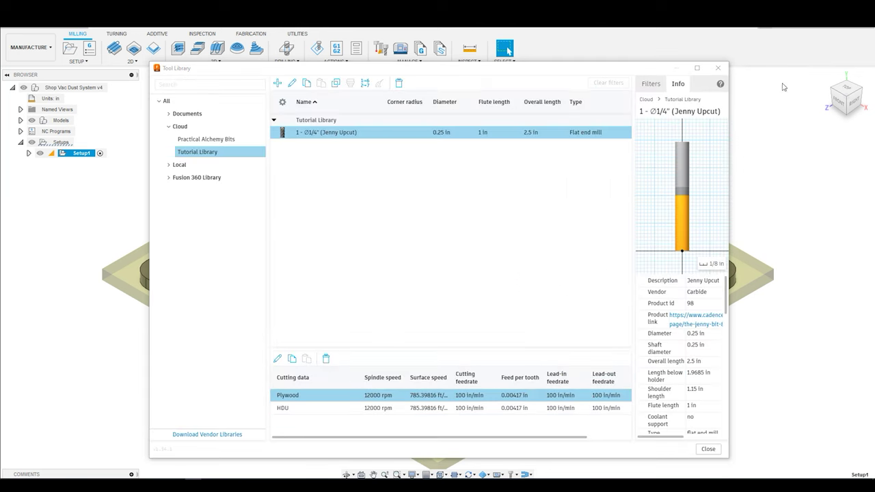
Reopen the 1/4" Jenny Upcut tool to review its cutter geometry, and return to the library
click(356, 133)
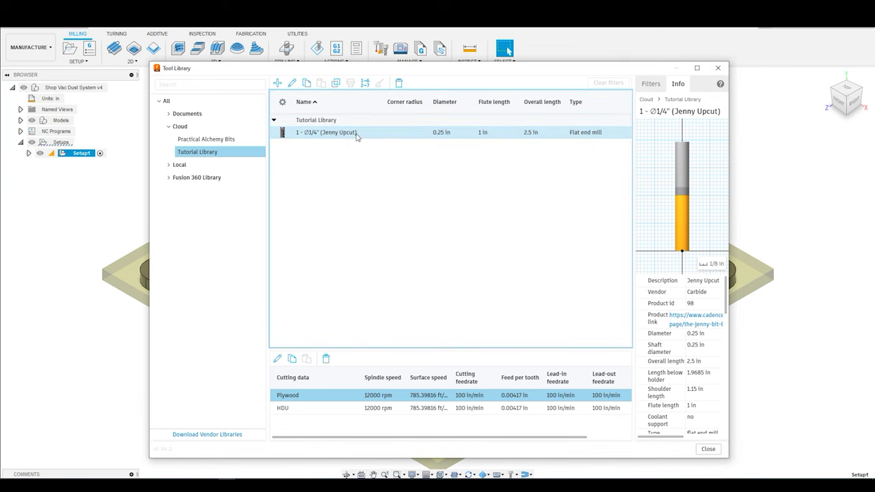
double_click(356, 133)
click(216, 102)
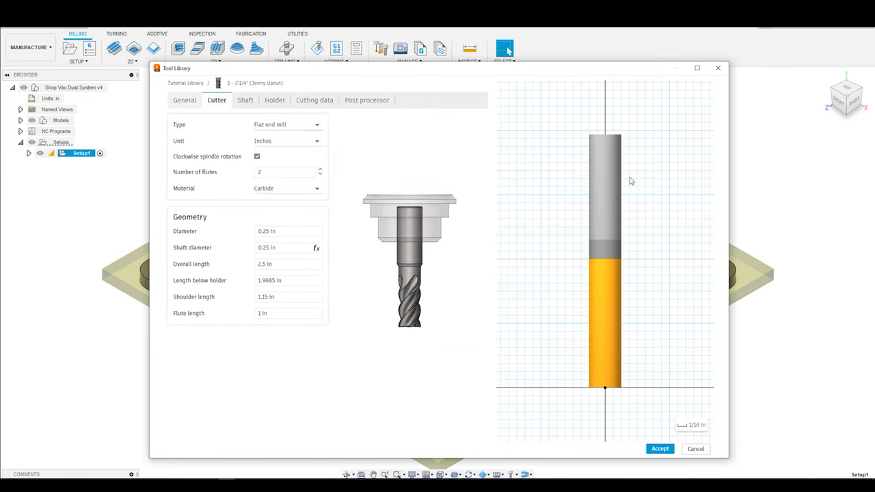
key(Escape)
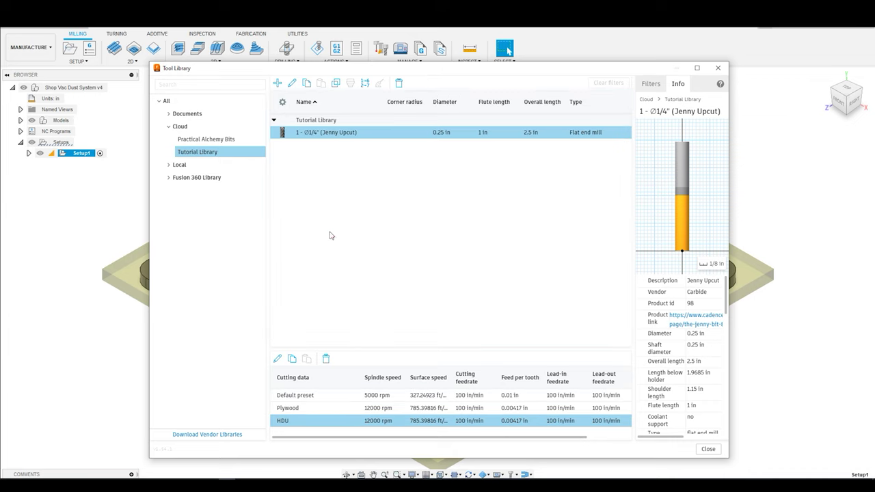
Delete the Default preset from the Jenny Upcut tool's cutting data
click(326, 395)
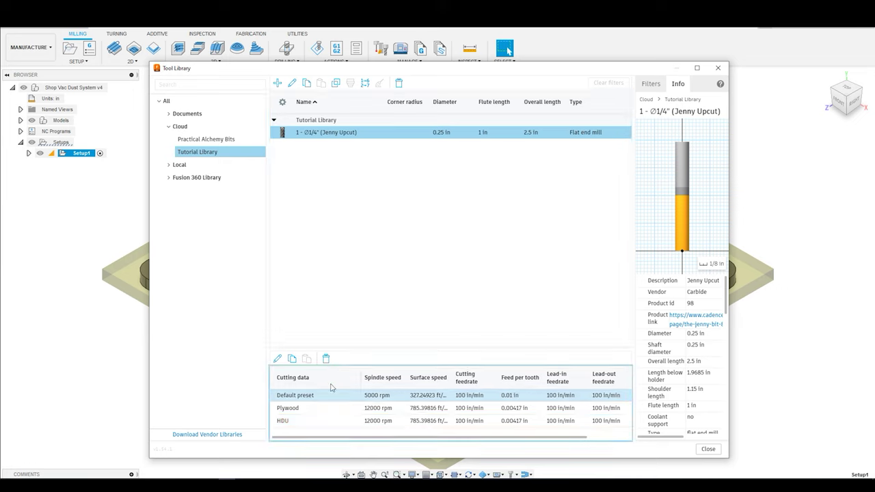
click(325, 358)
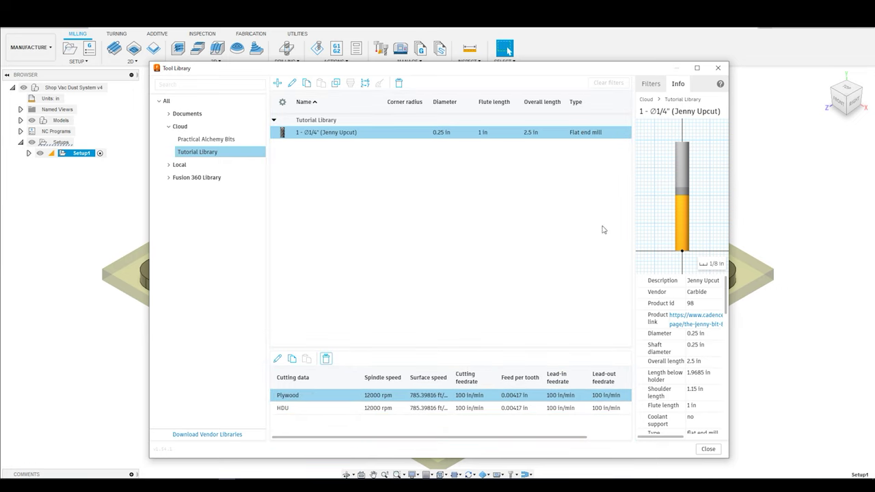
click(379, 217)
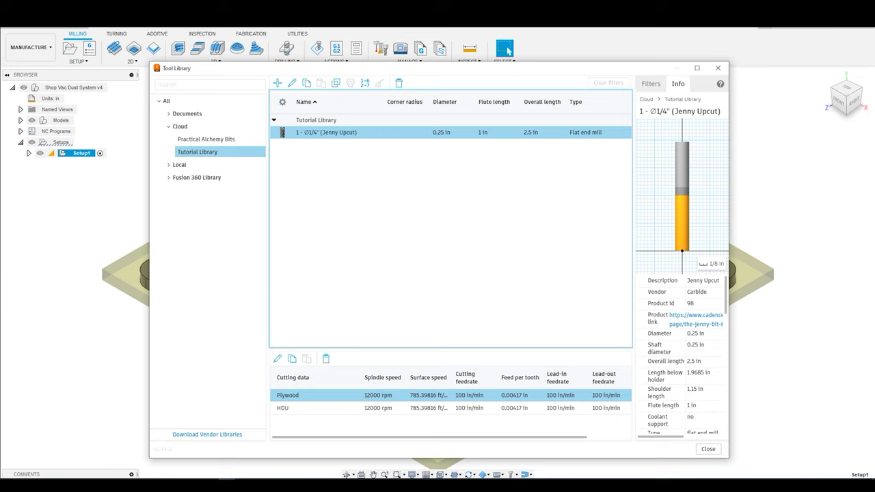
click(508, 51)
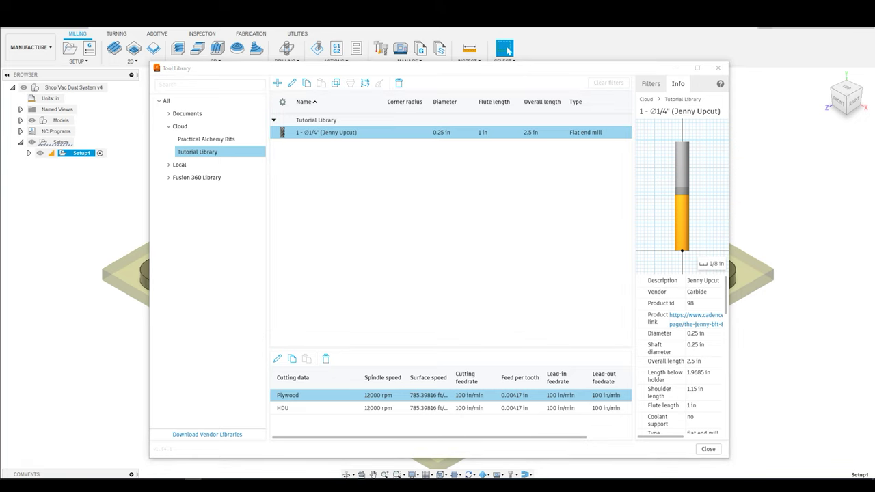
click(388, 210)
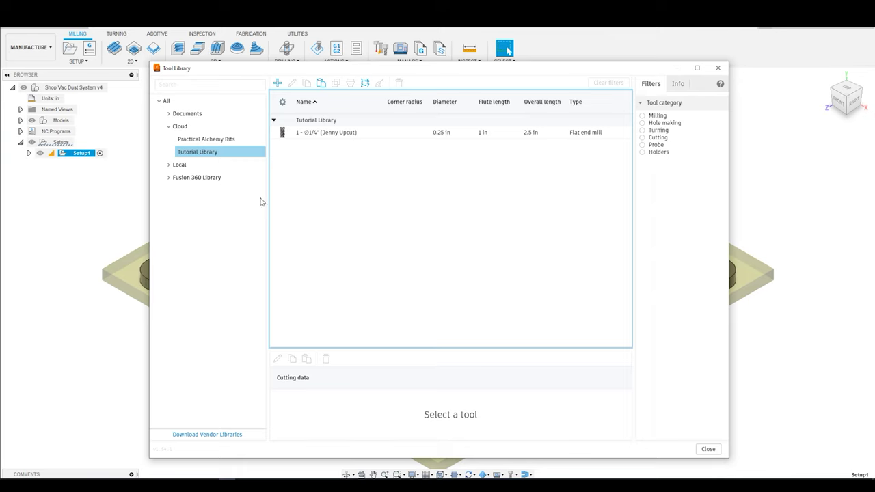
Copy the 3/16" Ball Endmill from the Milling Tools (Inch) collection of the Fusion 360 Library
click(169, 178)
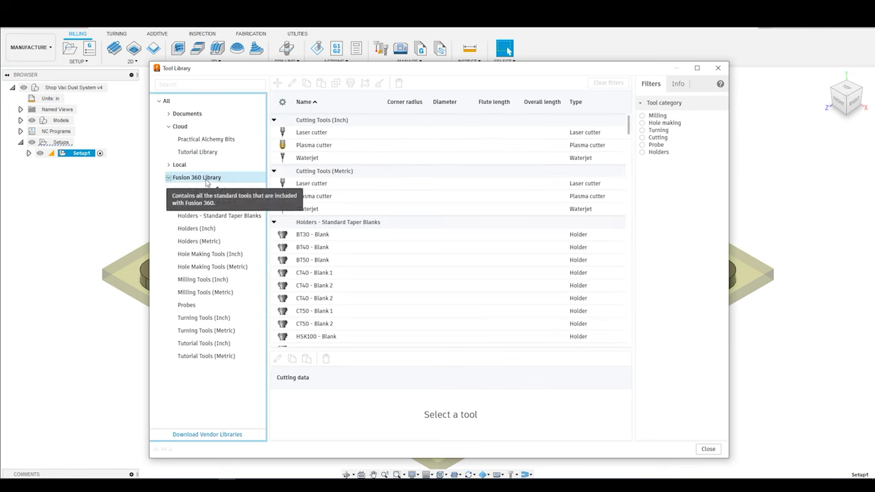
click(204, 280)
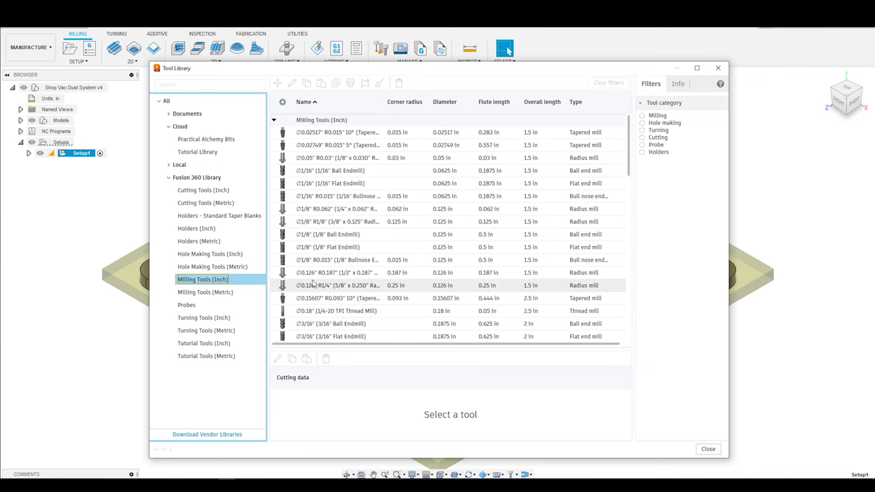
scroll(326, 203, down, 2)
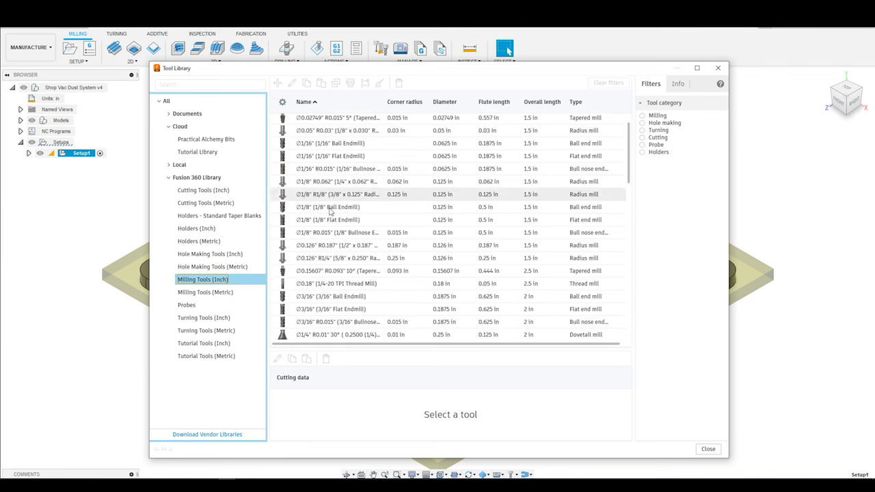
click(356, 298)
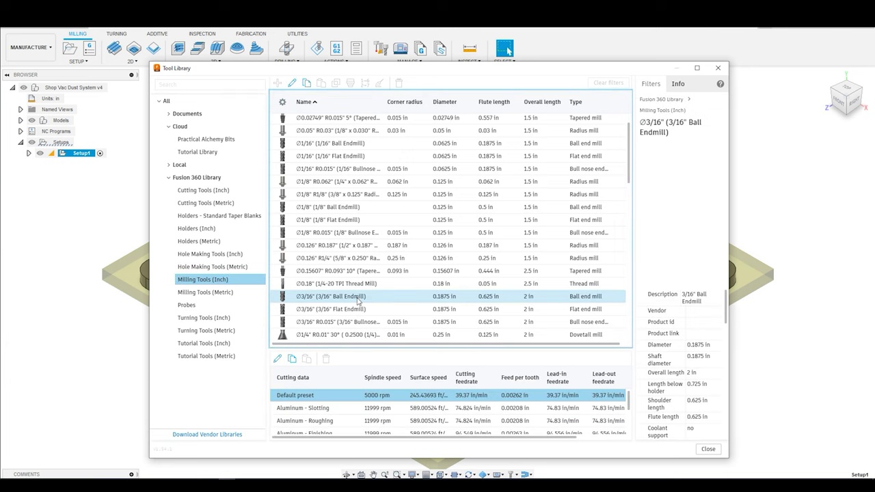
right_click(372, 294)
key(Escape)
right_click(356, 298)
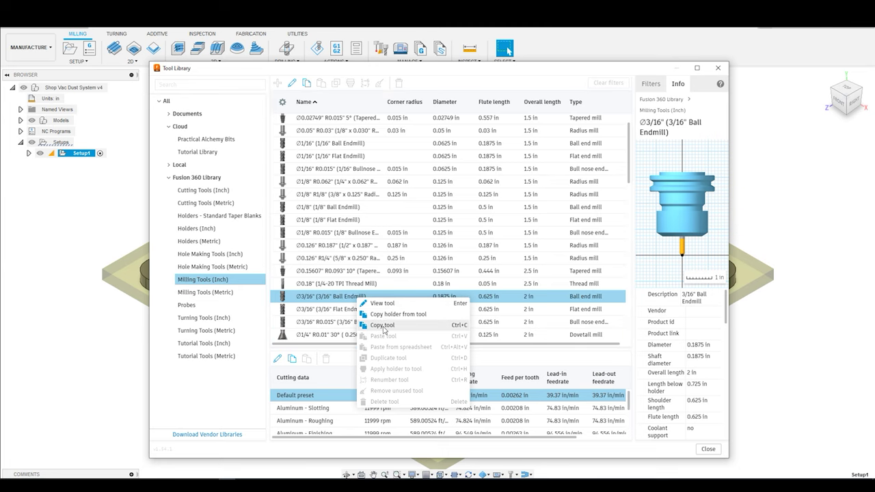
click(384, 326)
Paste the copied ball endmill into the cloud Tutorial Library and look through its cutting data presets
click(189, 152)
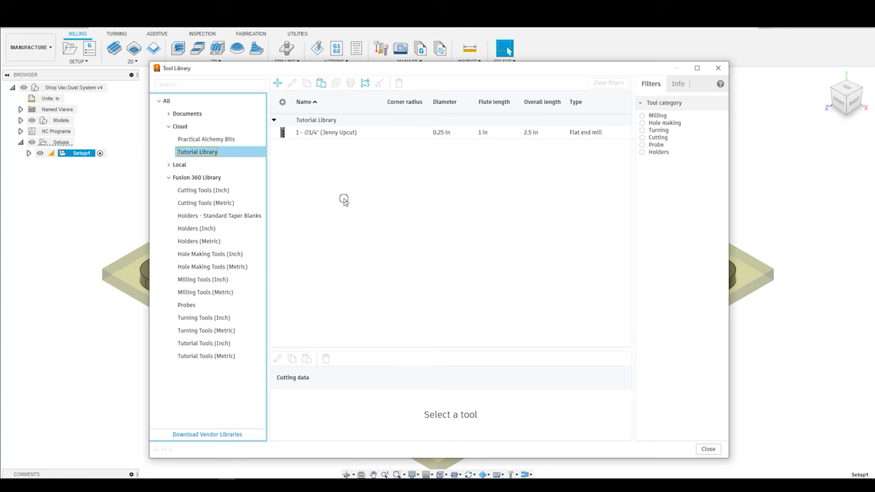
right_click(345, 202)
click(363, 236)
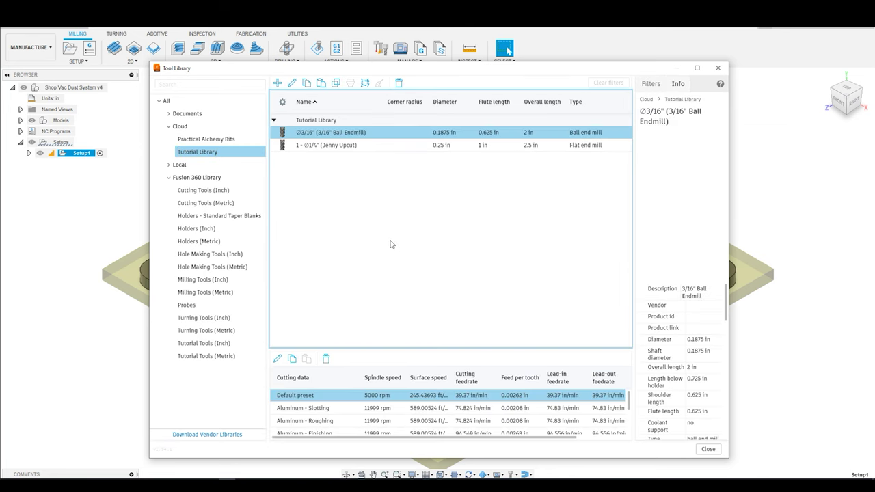
scroll(457, 404, down, 5)
scroll(328, 421, down, 6)
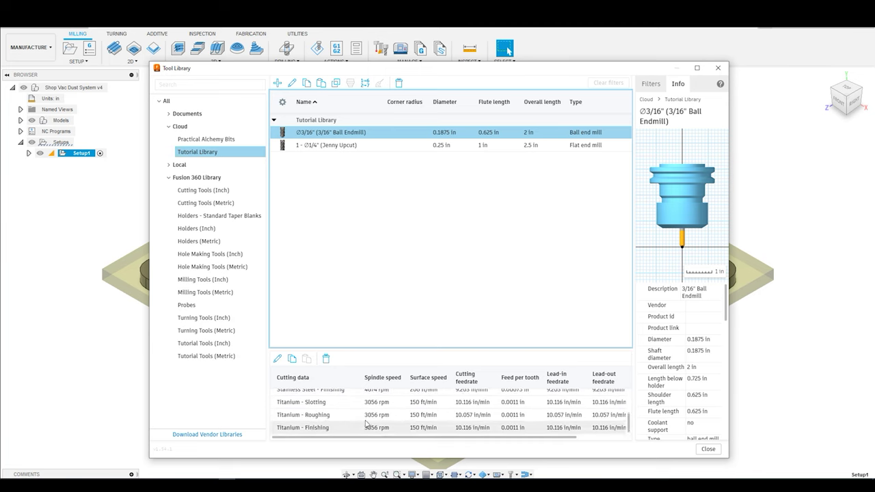
Collapse the Fusion 360 Library in the library tree and return to the Tutorial Library's tool list
scroll(356, 410, up, 11)
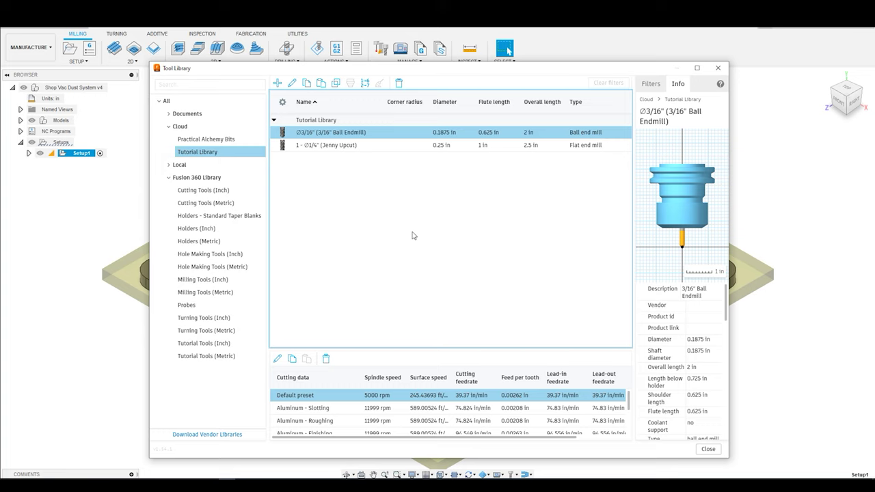
right_click(360, 133)
click(546, 306)
click(169, 182)
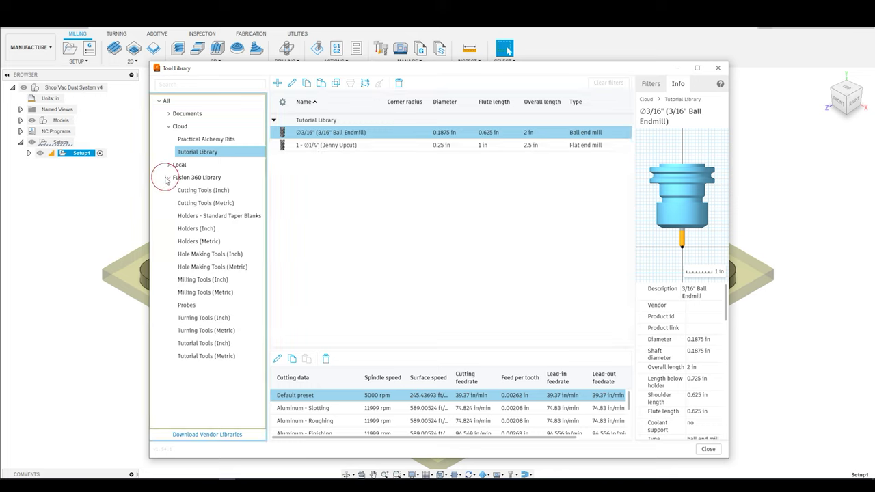
click(169, 179)
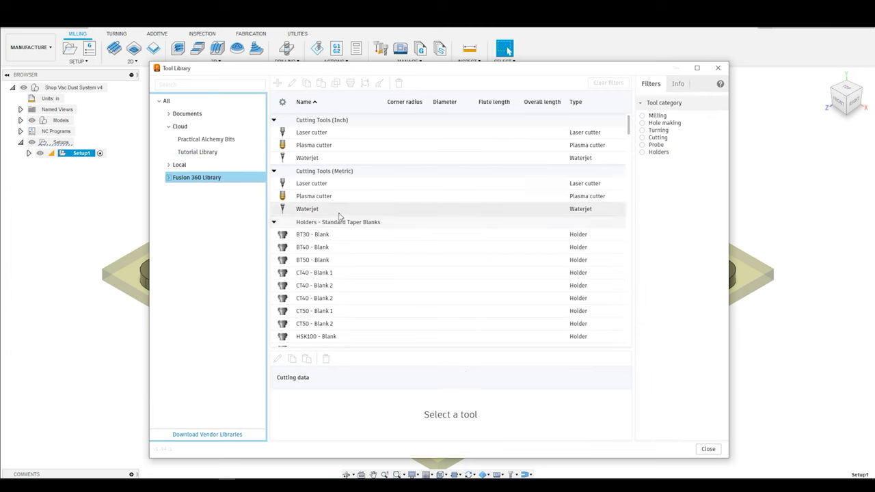
click(202, 151)
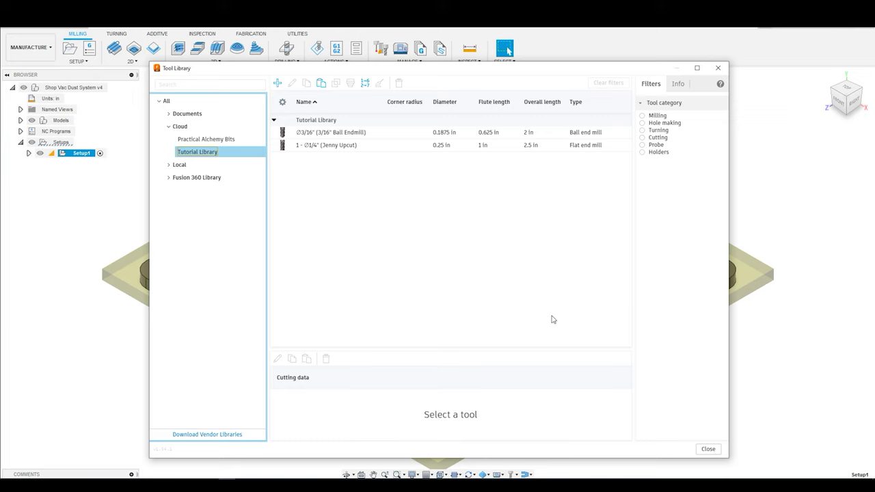
Open the online vendor tool libraries and follow the Amana Tool link from its Cutting Tools entry to the vendor's website
click(225, 435)
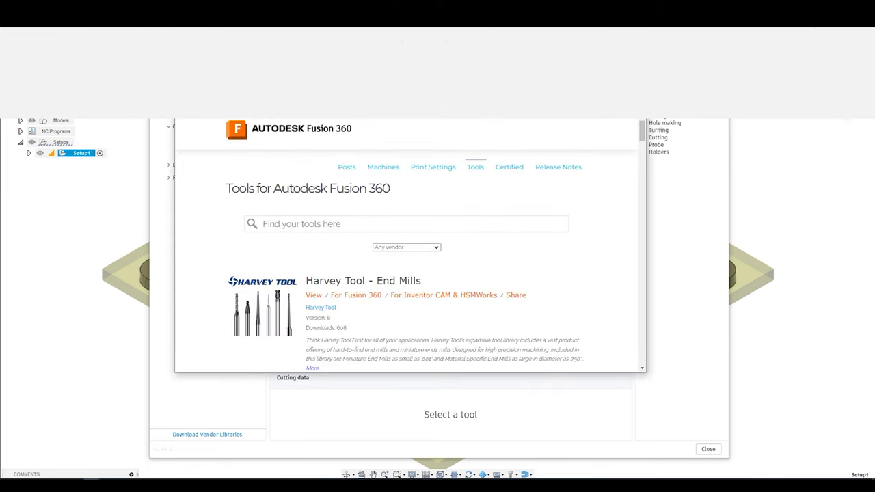
scroll(454, 233, down, 5)
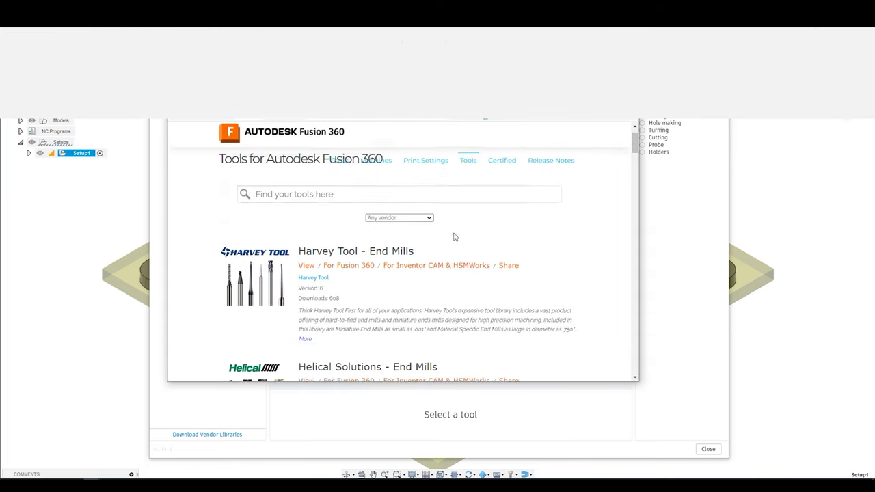
scroll(453, 237, down, 8)
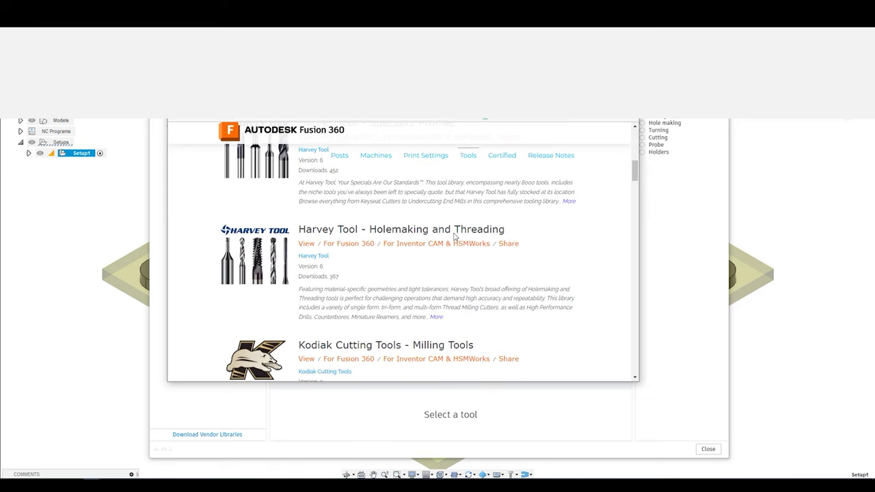
scroll(454, 237, down, 5)
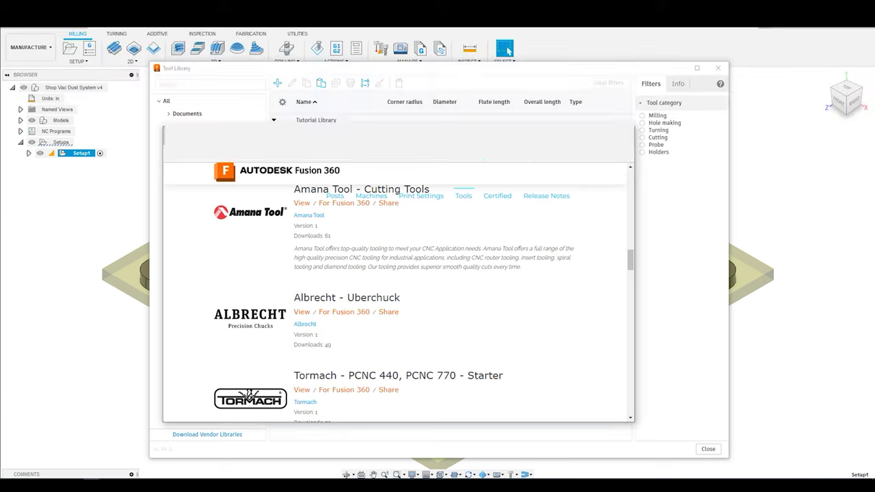
scroll(309, 236, up, 1)
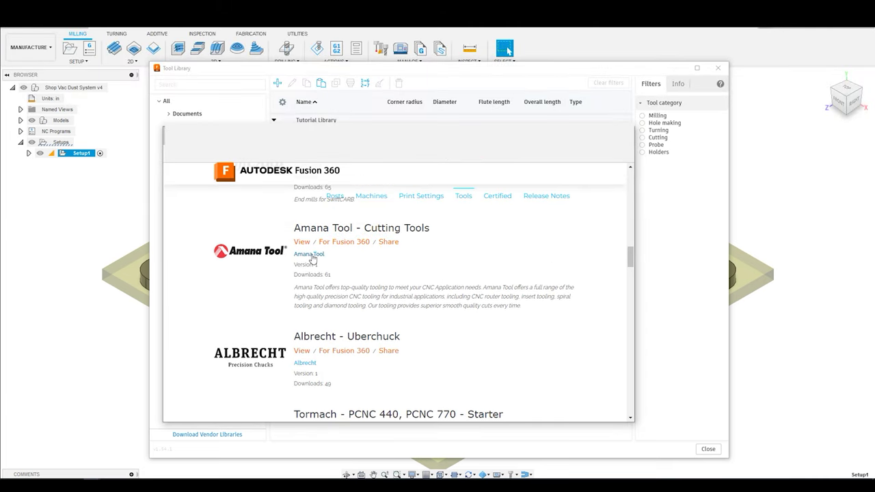
click(312, 254)
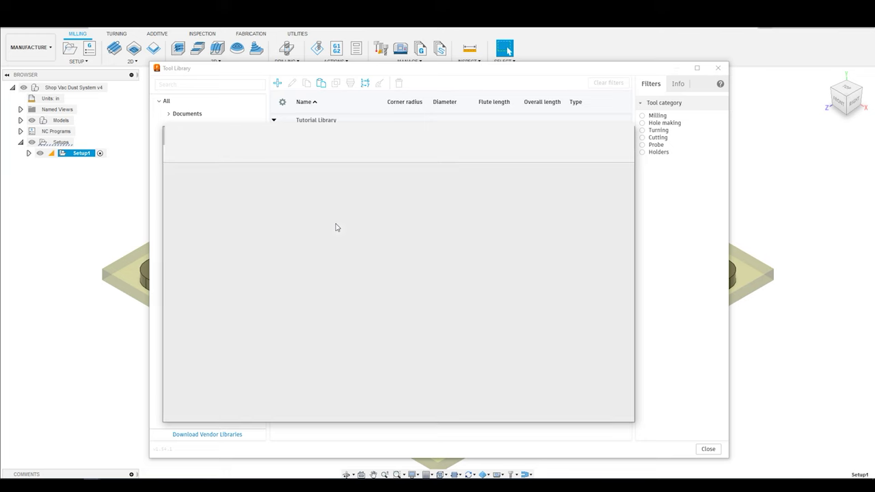
Open Amana Tool's Vectric and Autodesk Fusion 360 tool database page and dismiss the cookie notice
scroll(367, 253, down, 5)
scroll(365, 230, down, 1)
scroll(383, 247, up, 2)
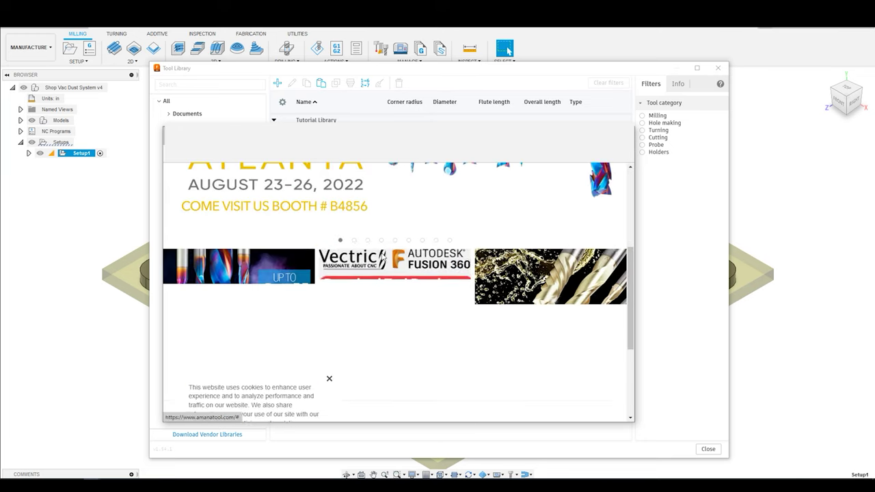
click(424, 272)
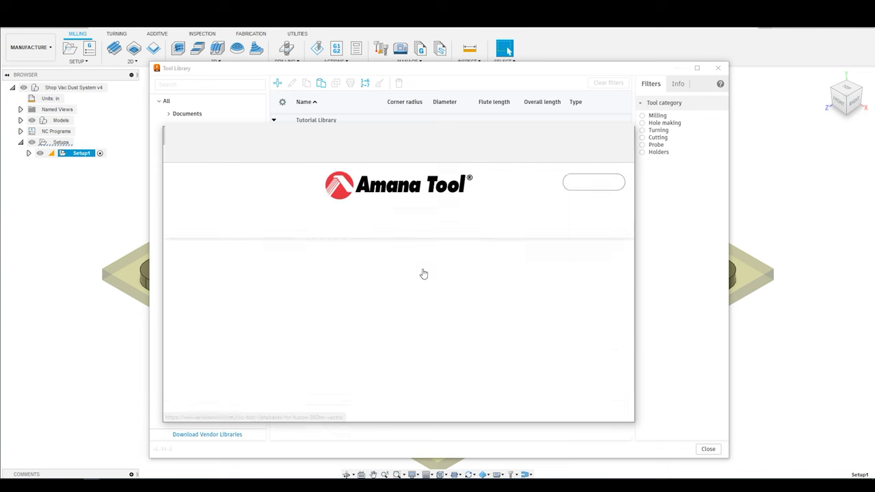
scroll(284, 260, down, 3)
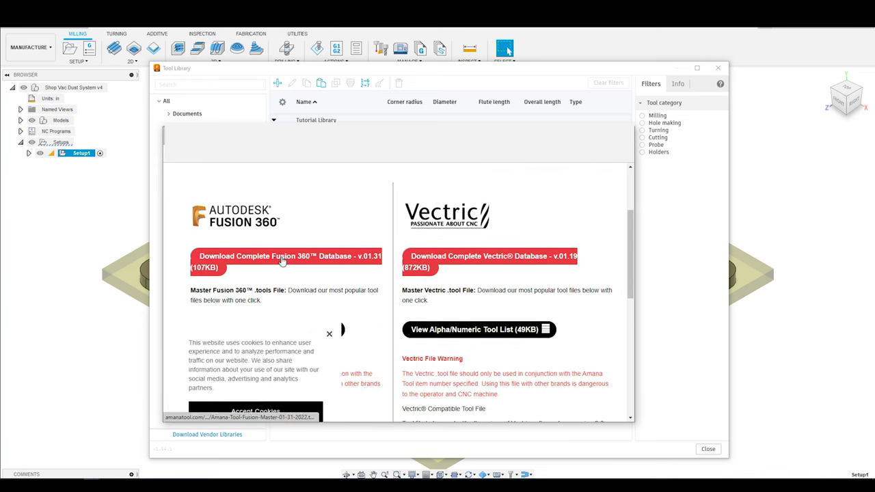
click(329, 287)
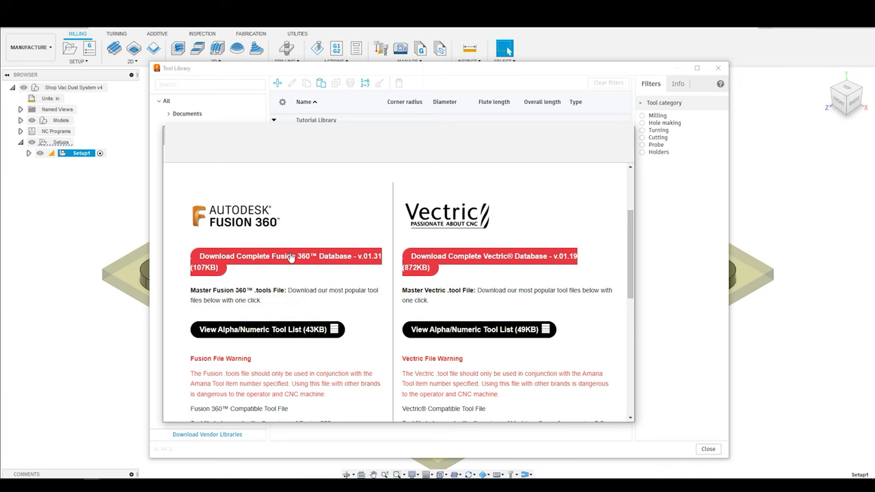
Highlight the Fusion File Warning text and download the Complete Fusion 360 Database v.01.31
scroll(287, 257, down, 1)
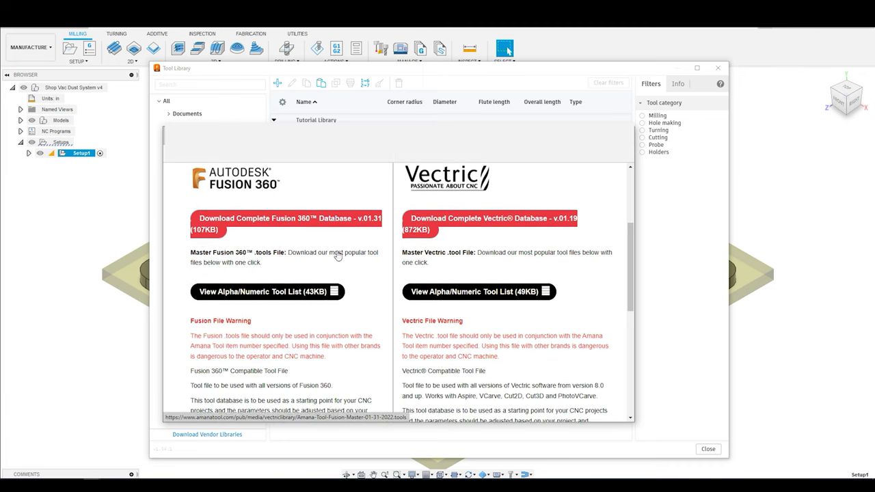
drag(228, 333, 337, 359)
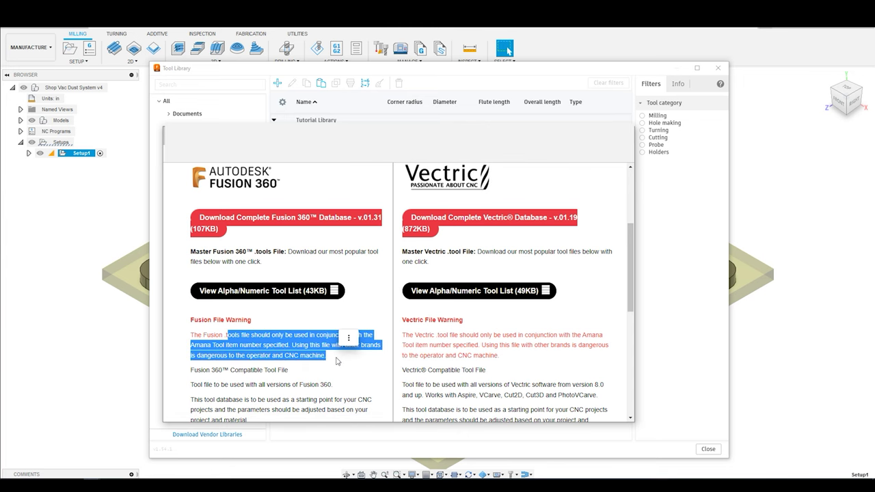
scroll(310, 278, down, 2)
scroll(316, 217, up, 2)
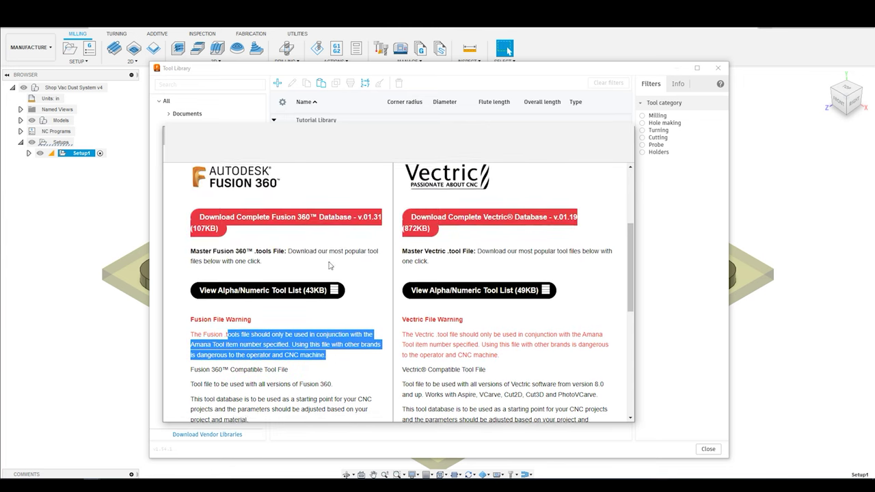
click(333, 220)
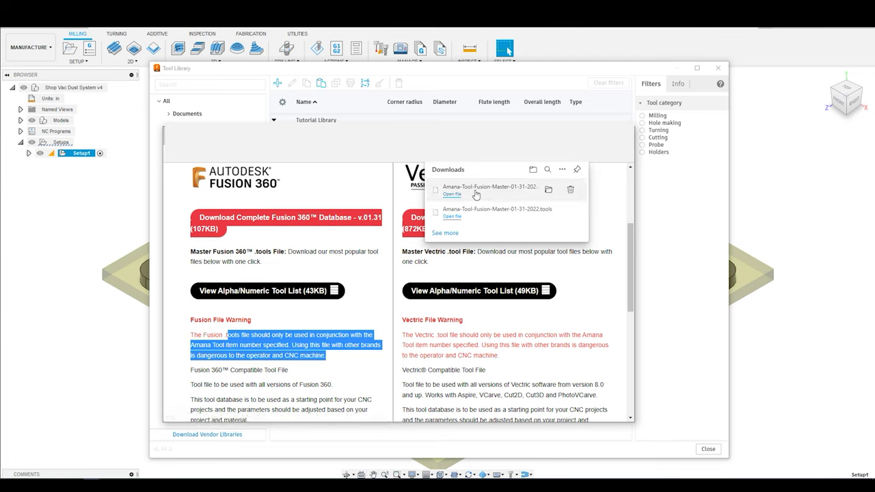
Return to Fusion 360's Tool Library and import Amana-Tool-Fusion-Master-01-31-2022.tools from Downloads, starting from the cloud Tutorial Library
key(alt+Left)
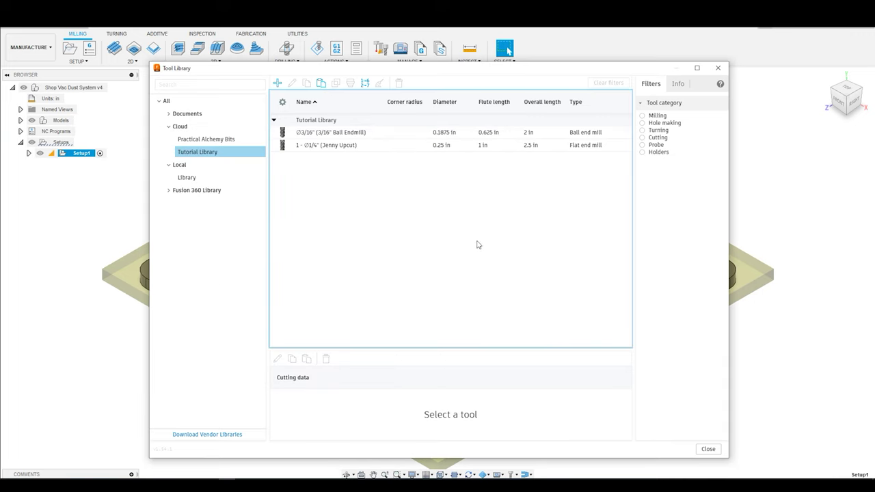
right_click(217, 155)
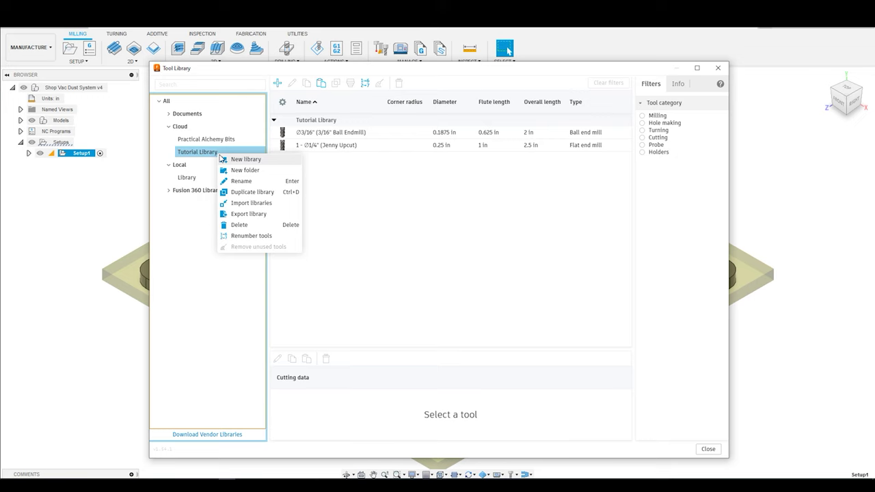
click(249, 203)
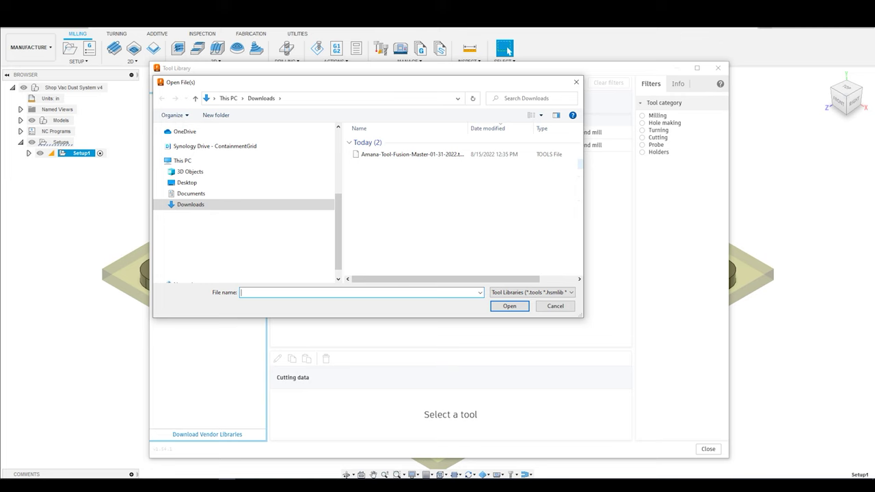
click(423, 154)
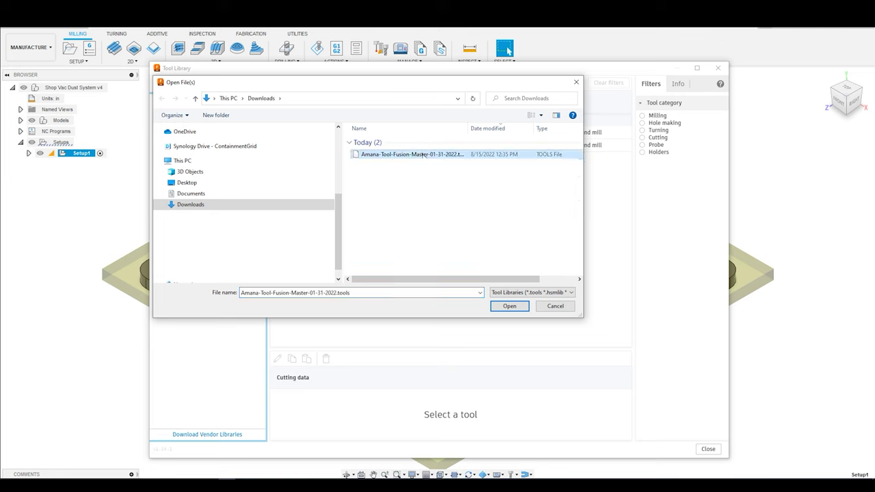
click(509, 307)
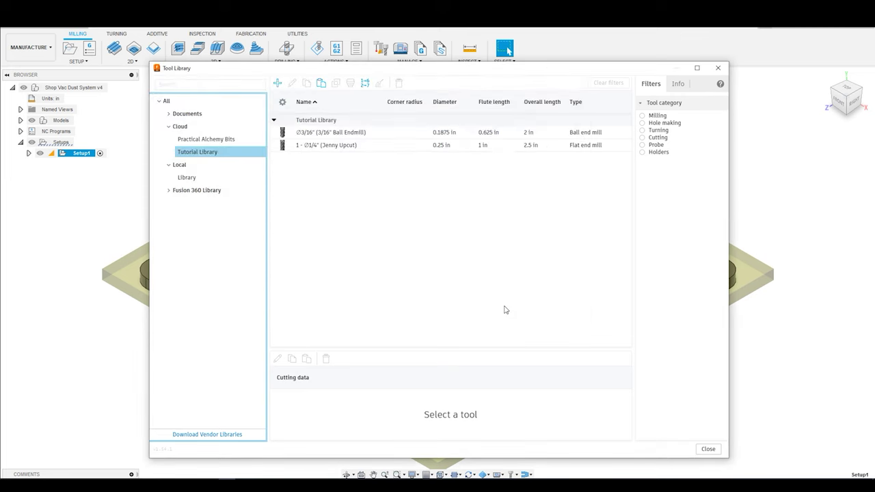